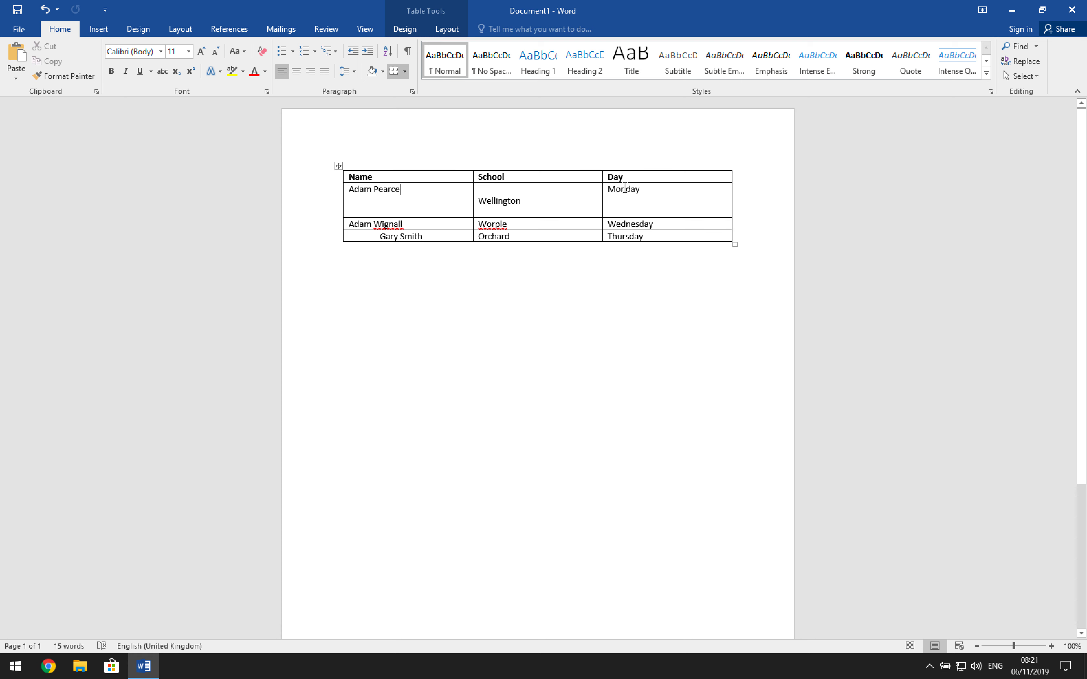
# - Add the line "Only AM" directly below Monday in the Day column
pyautogui.click(615, 211)
pyautogui.click(617, 199)
pyautogui.click(617, 210)
pyautogui.click(618, 198)
pyautogui.write('Only AM')
# - Show the paragraph marks and other hidden formatting symbols in the document
pyautogui.click(383, 201)
pyautogui.click(354, 197)
pyautogui.click(617, 211)
pyautogui.click(361, 200)
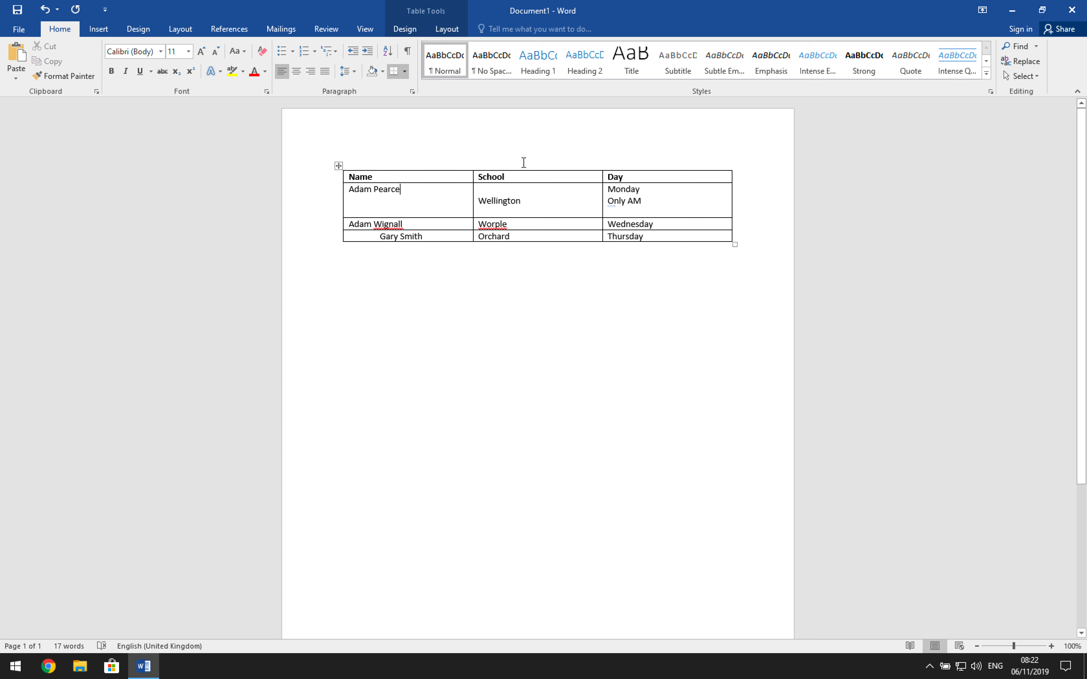
pyautogui.click(408, 53)
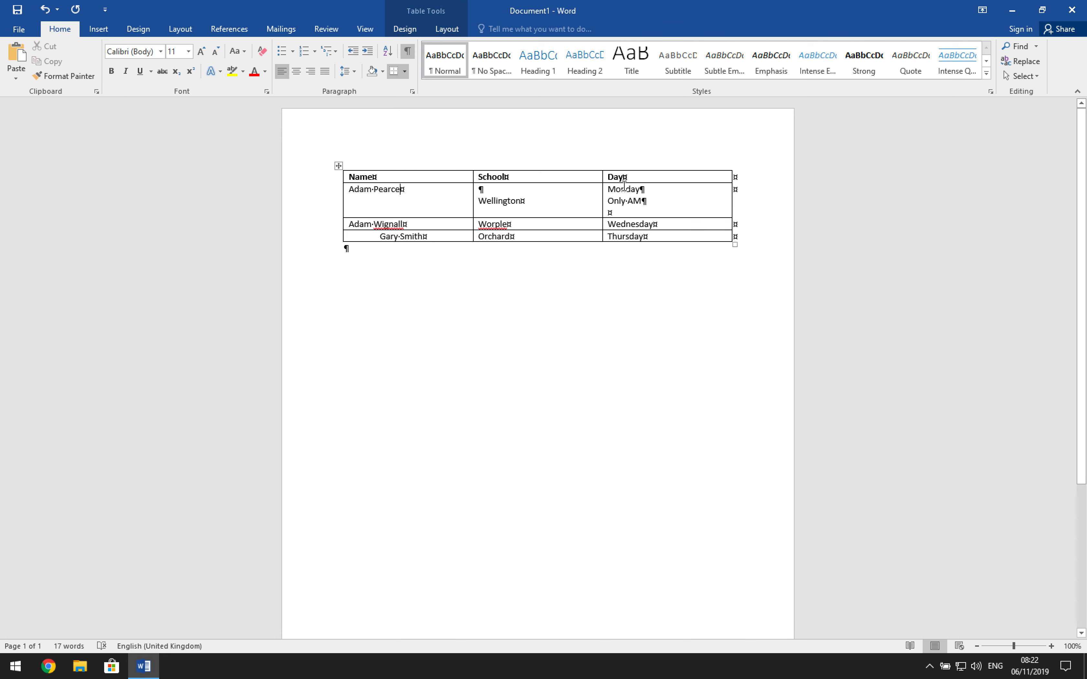
# - Delete the empty paragraph above Wellington in the School column
pyautogui.click(480, 202)
pyautogui.press('BackSpace')
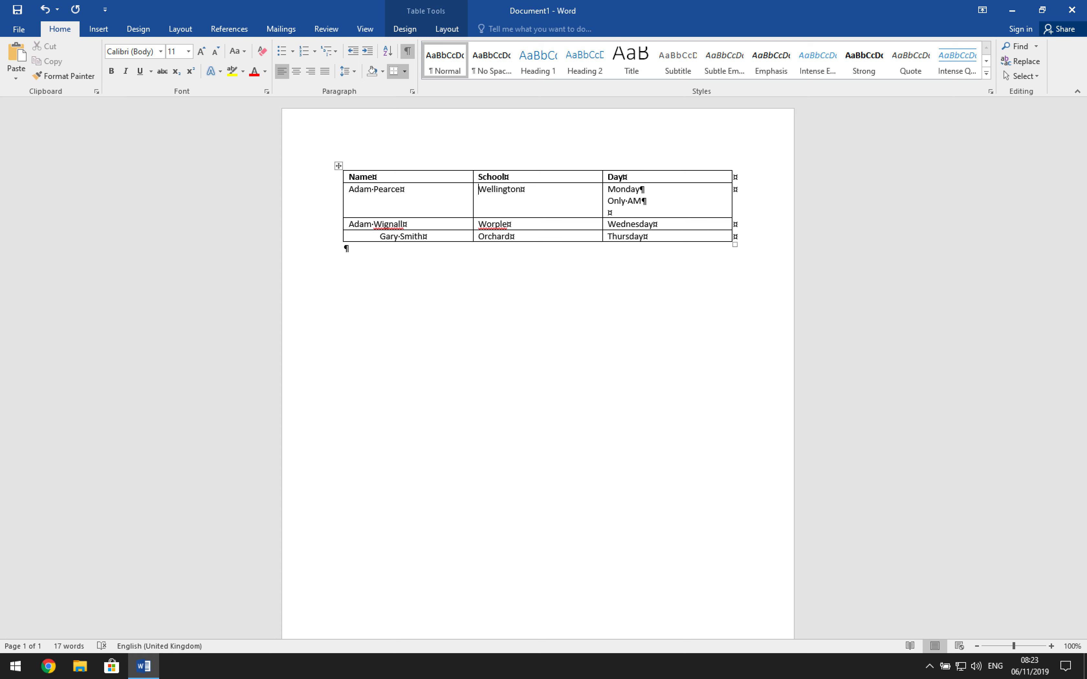
# - Insert two empty paragraphs before Wellington, and remove both of them again
pyautogui.press('Return')
pyautogui.press('Return')
pyautogui.press('BackSpace')
pyautogui.press('BackSpace')
pyautogui.click(611, 212)
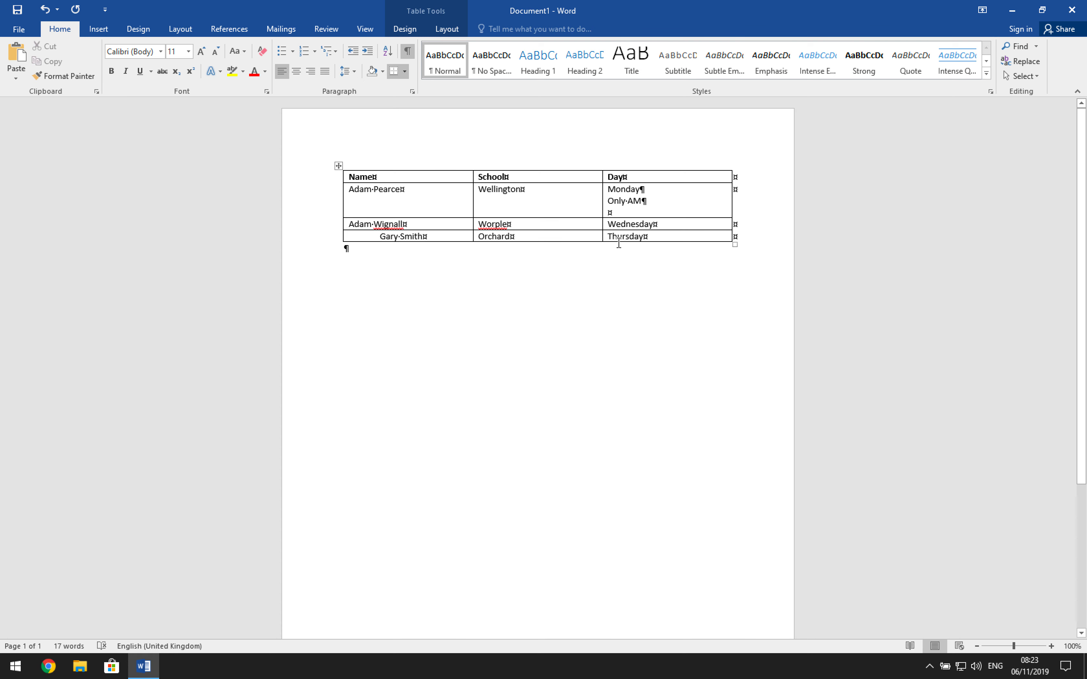
pyautogui.press('Up')
pyautogui.moveTo(616, 215)
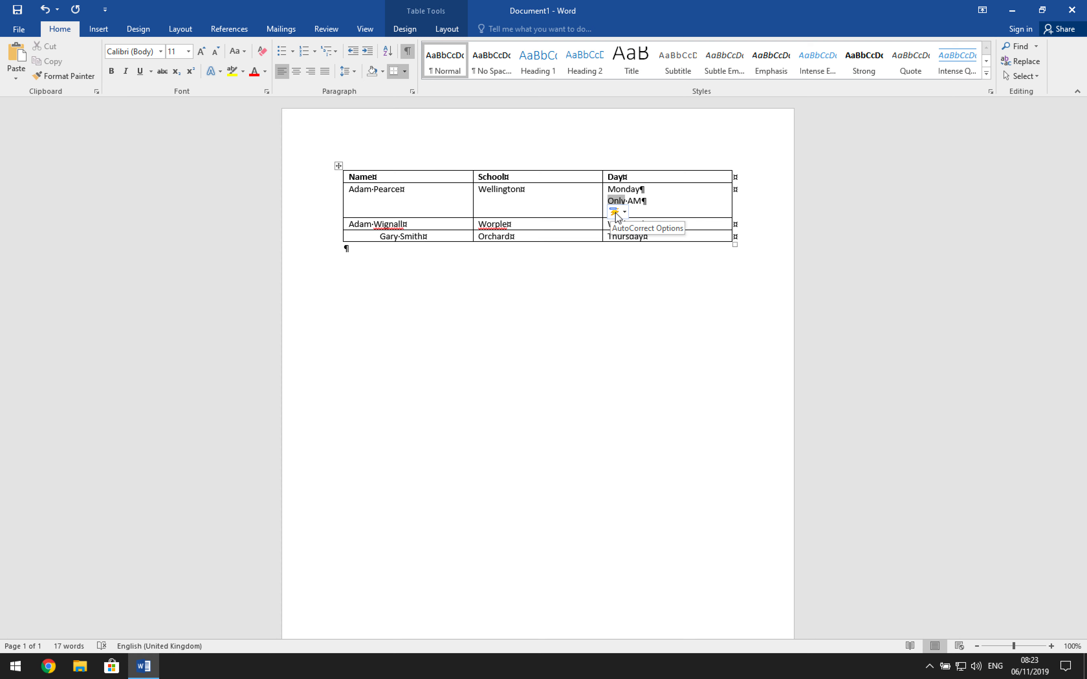
pyautogui.press('Down')
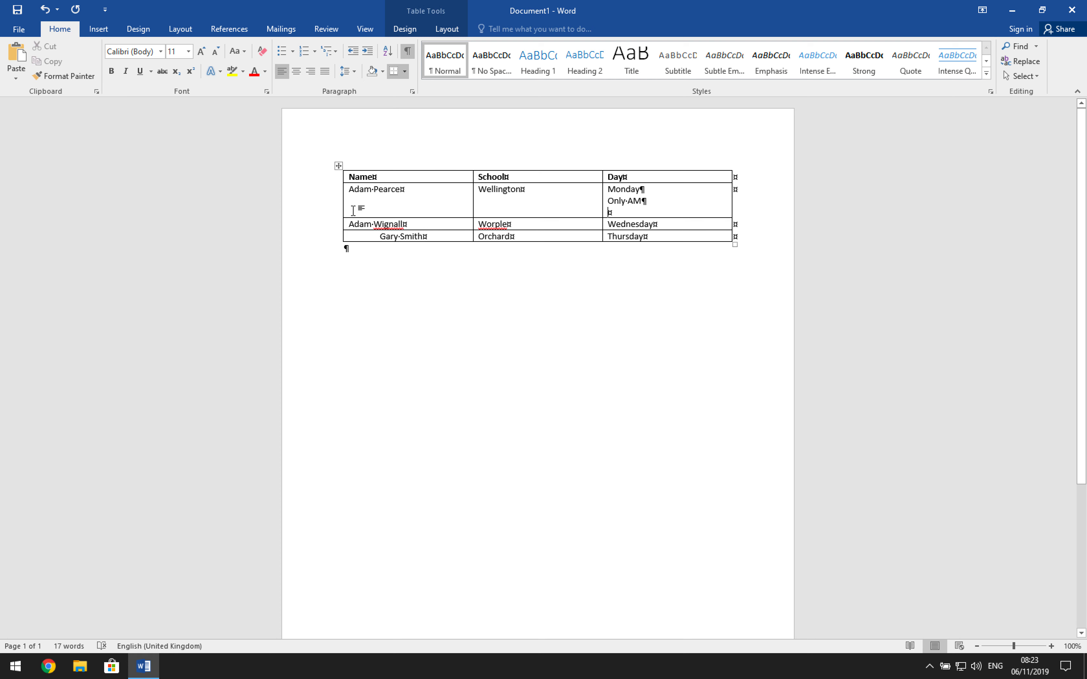
# - Add two empty paragraphs after the name in the first row below the table header
pyautogui.click(355, 200)
pyautogui.click(402, 191)
pyautogui.press('Return')
pyautogui.press('Return')
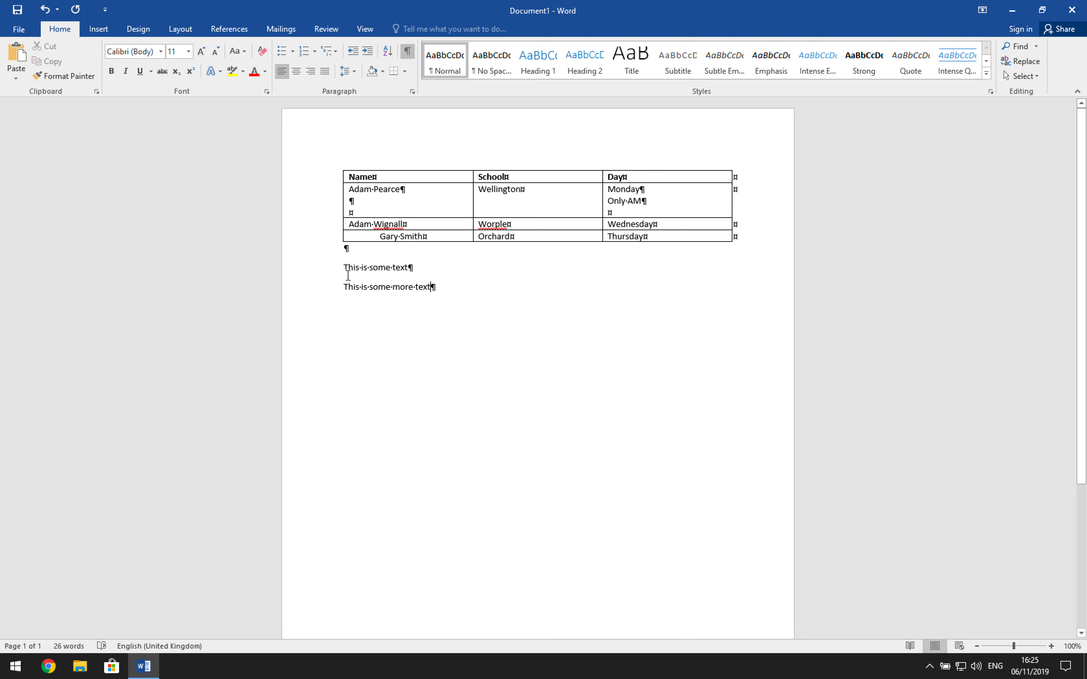
# - Hide the formatting marks while joining and re-splitting the two text paragraphs below the table, and show the marks again
pyautogui.click(408, 51)
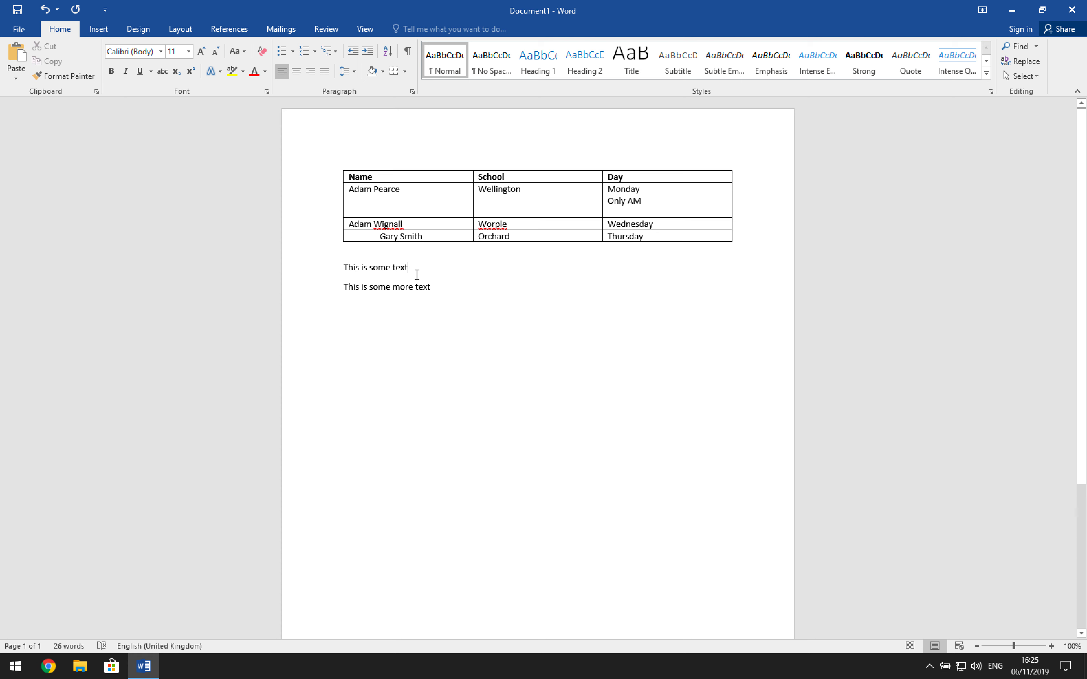
pyautogui.click(343, 286)
pyautogui.press('BackSpace')
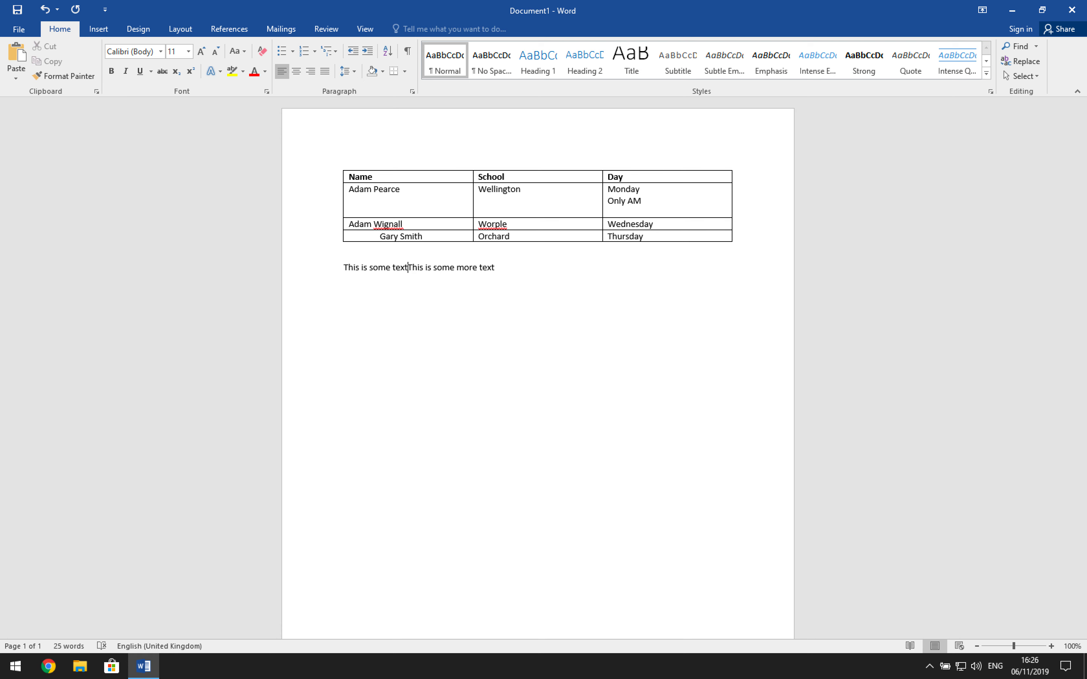
pyautogui.press('Return')
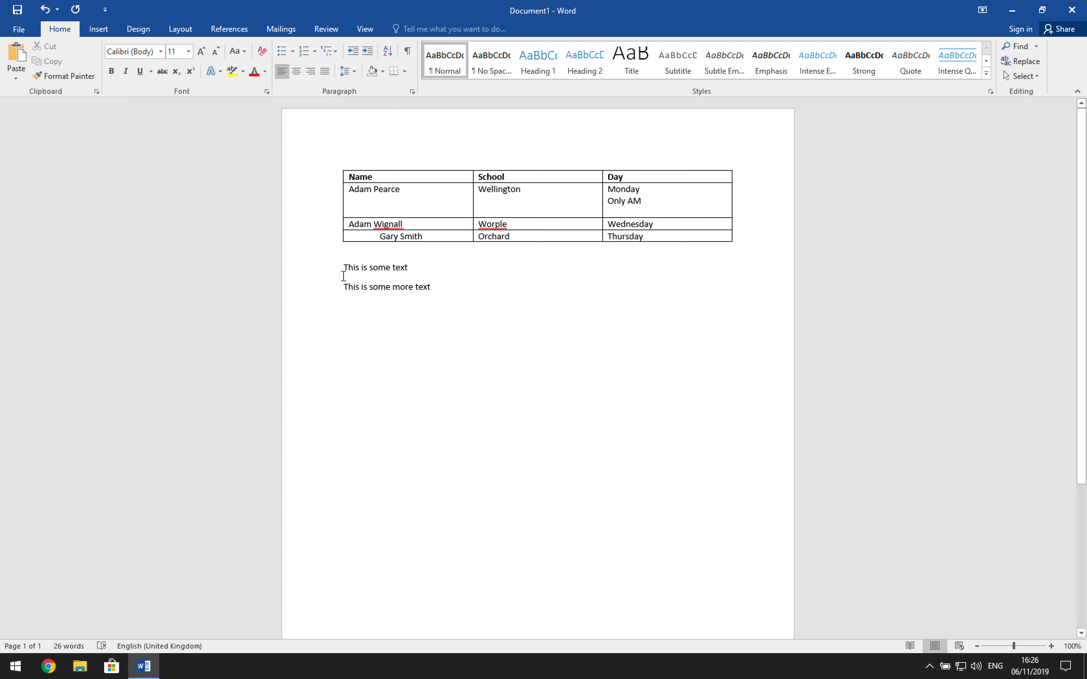
pyautogui.click(407, 51)
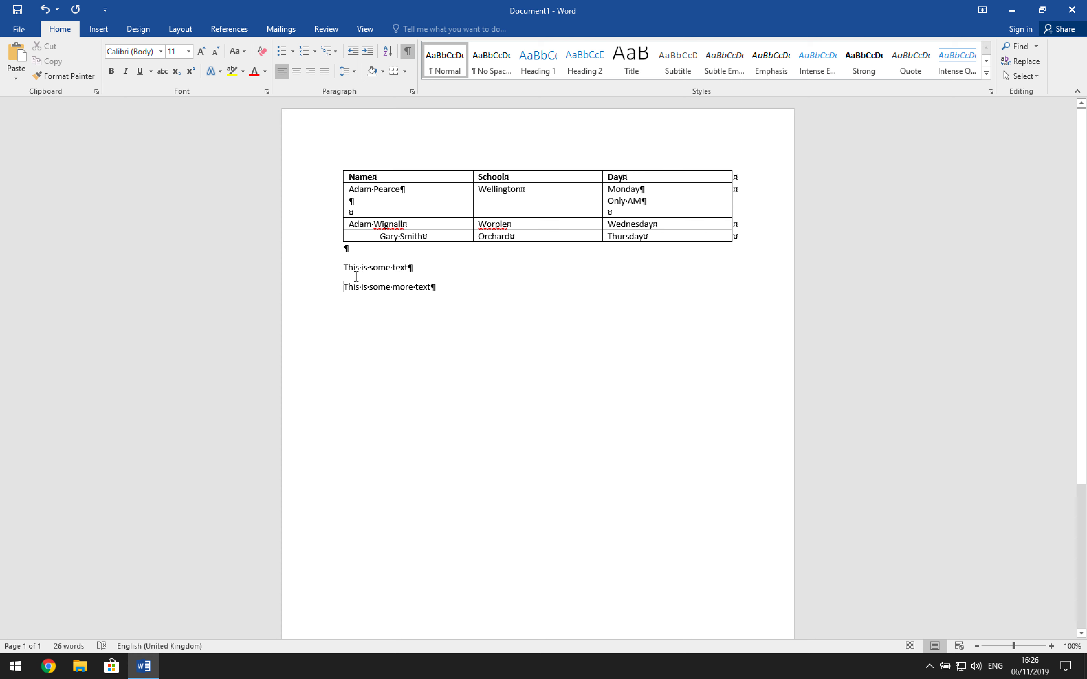
# - Set the two text paragraphs below the table to add no space between paragraphs of the same style
pyautogui.moveTo(344, 267); pyautogui.dragTo(436, 288)
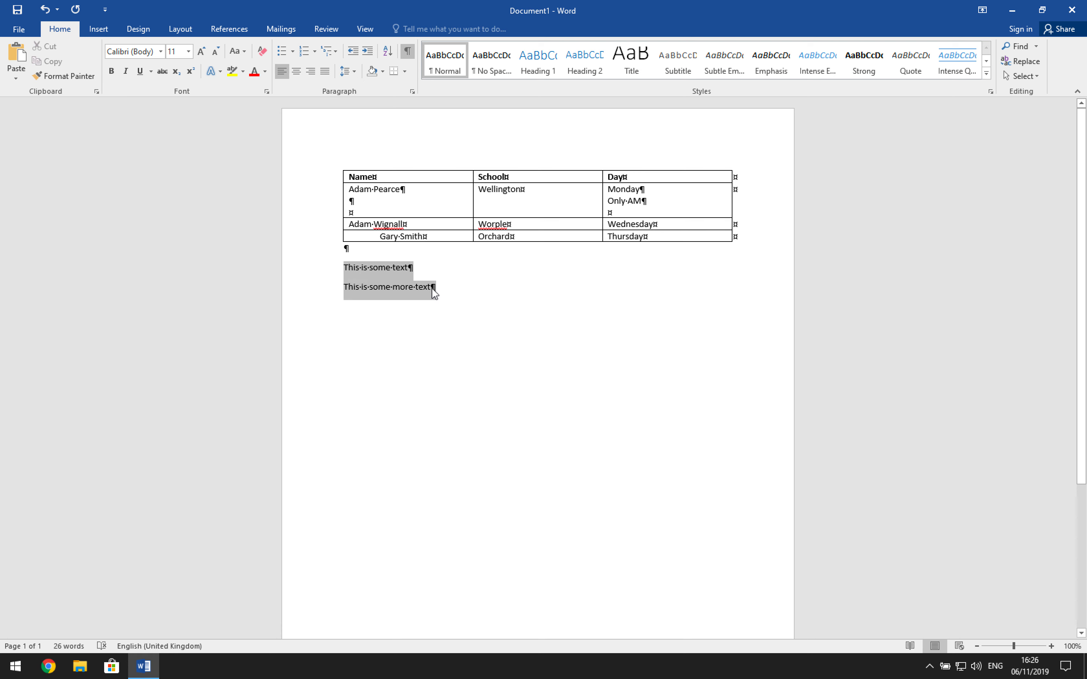
pyautogui.rightClick(396, 284)
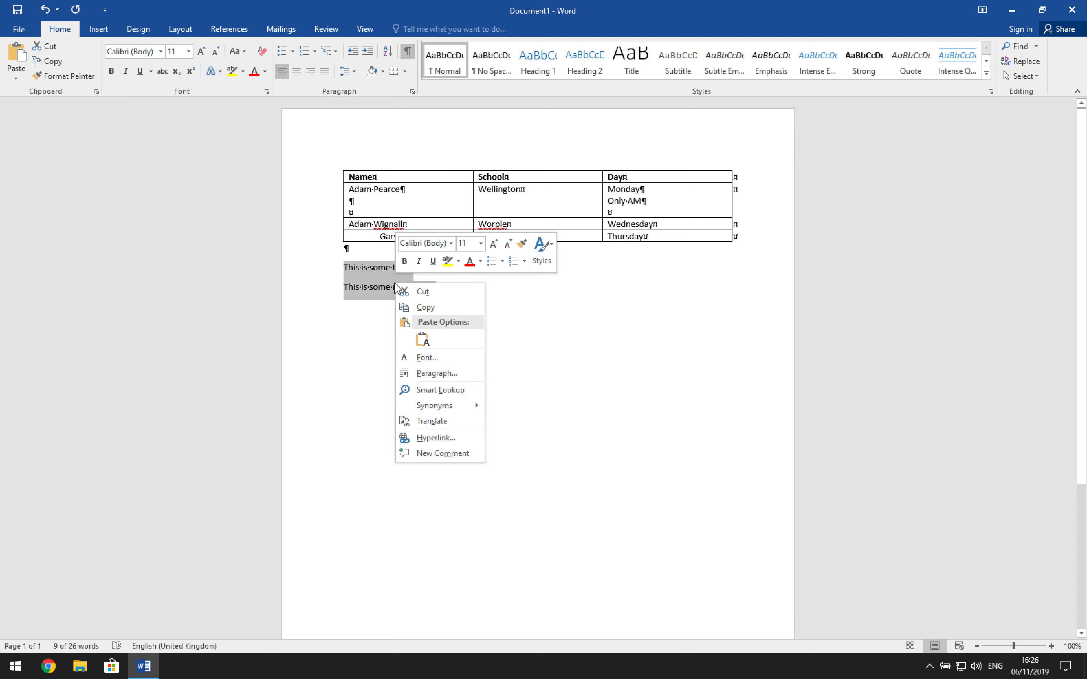
pyautogui.click(424, 375)
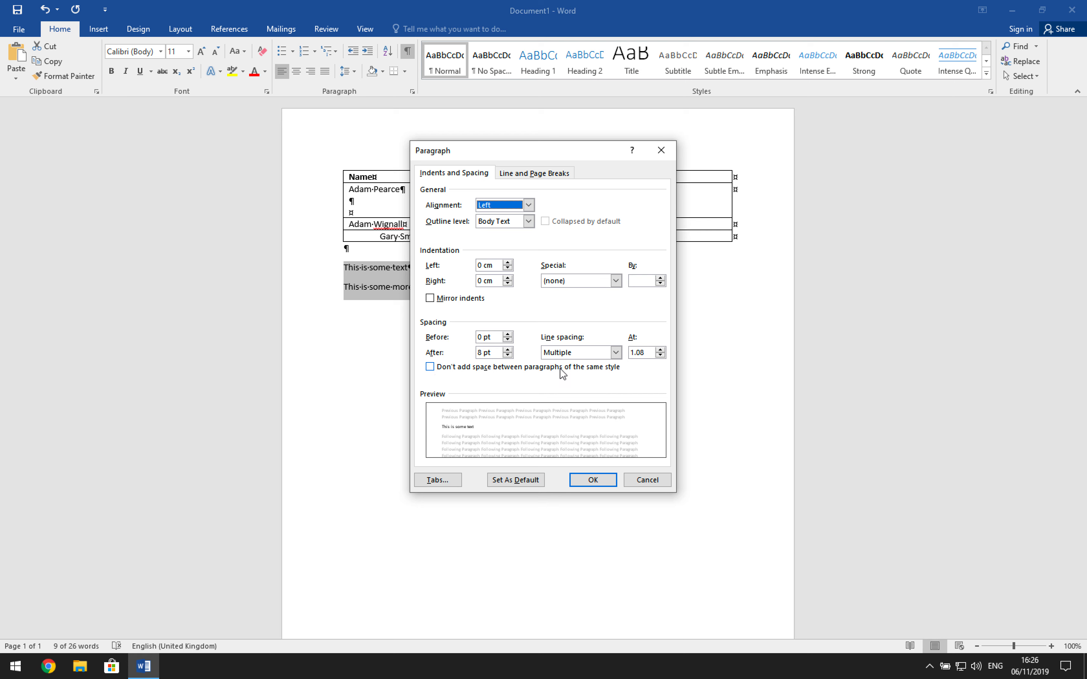
pyautogui.click(435, 370)
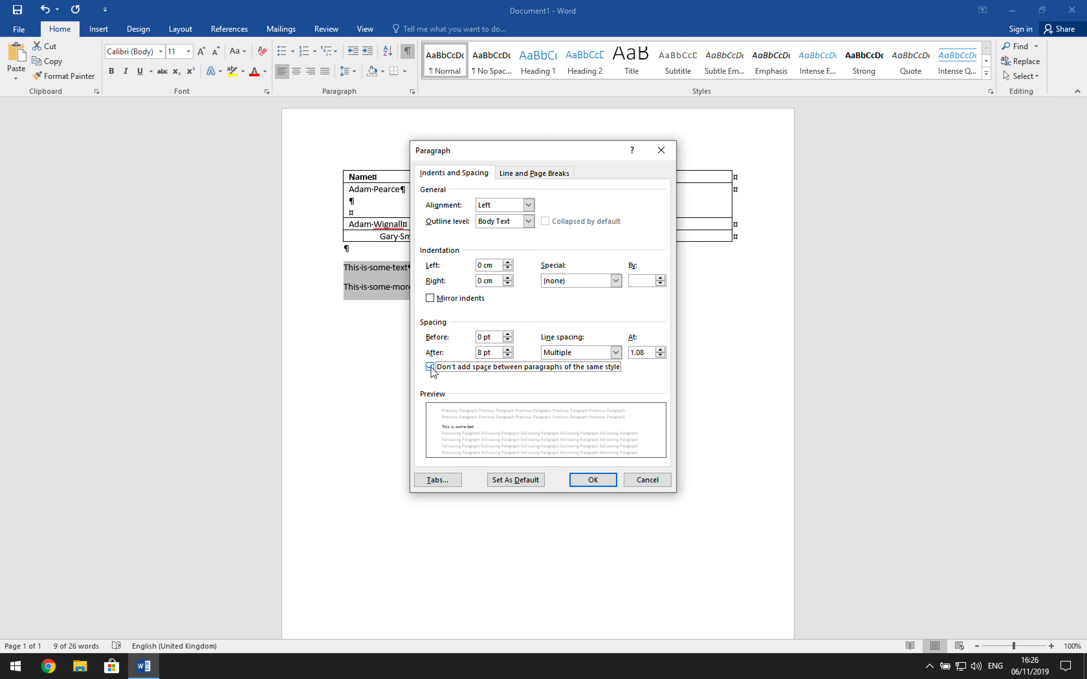
pyautogui.click(593, 480)
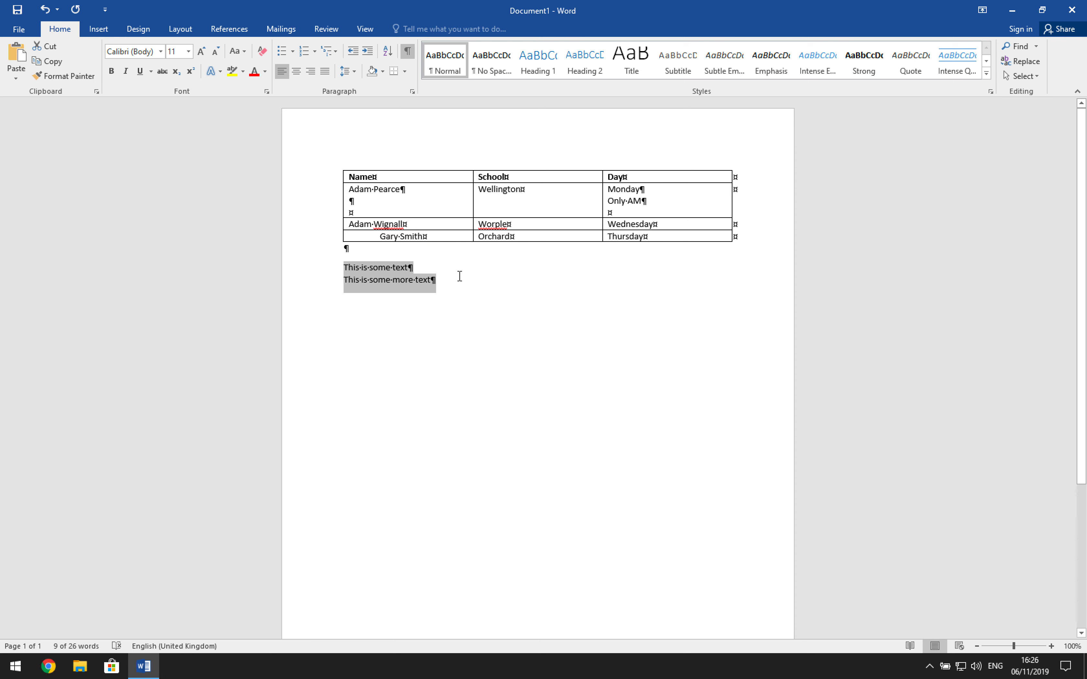
pyautogui.click(429, 277)
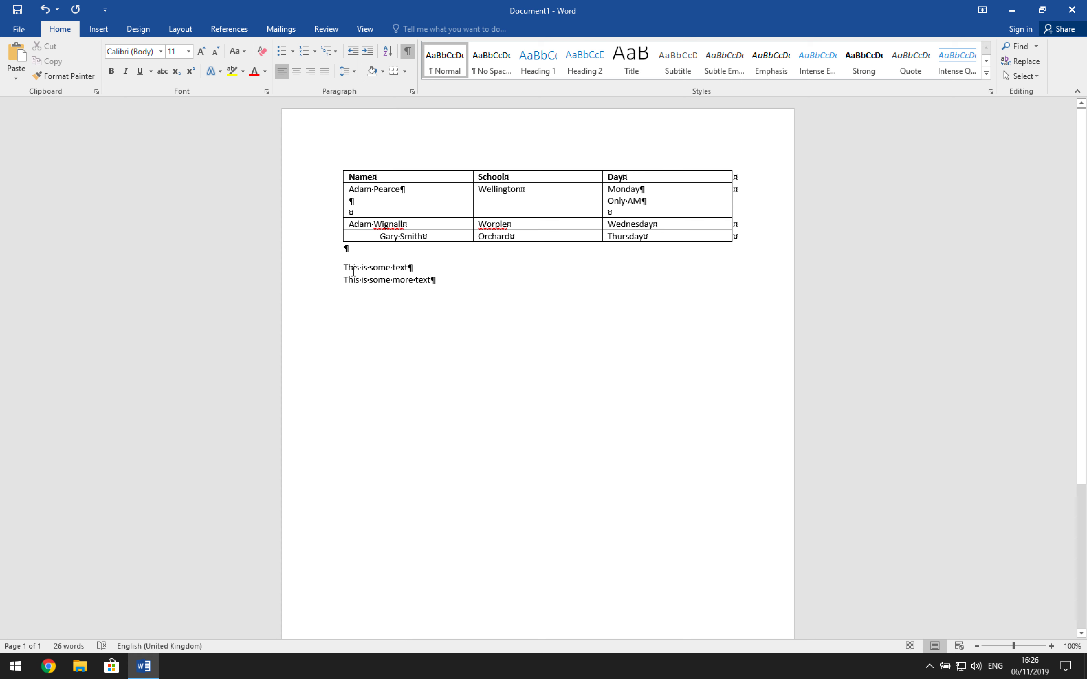